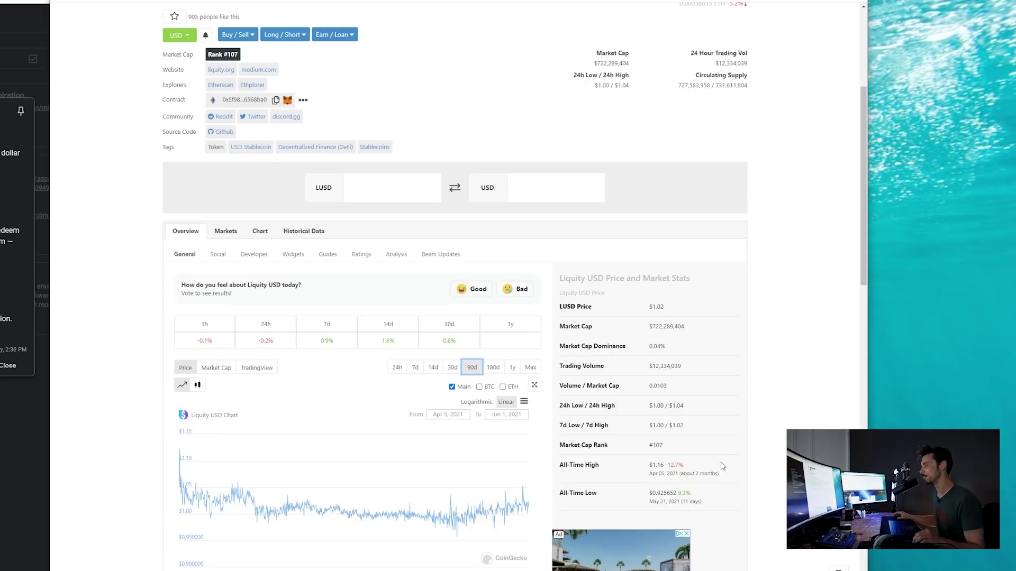
# Review the Liquity USD overview on CoinGecko and Liquity's total value locked chart on DeFi Pulse
pyautogui.scroll(1, 769, 385)
pyautogui.scroll(4, 768, 385)
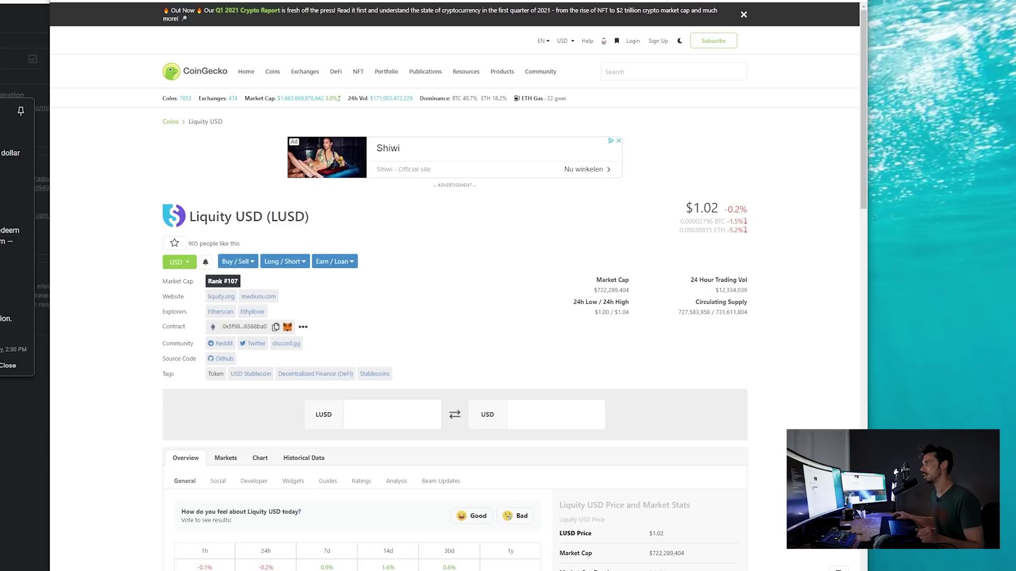
pyautogui.click(305, 1)
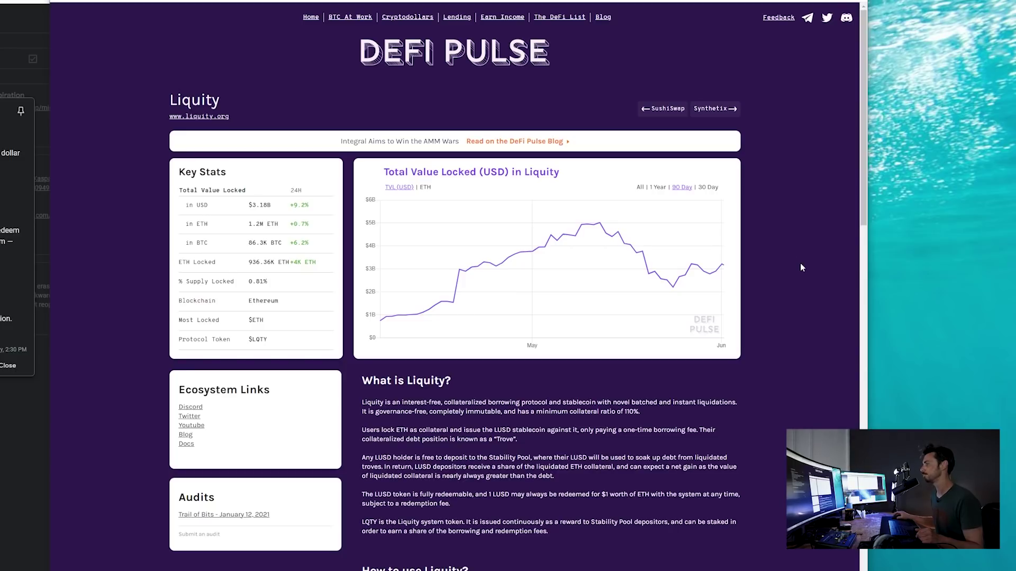
pyautogui.moveTo(597, 227)
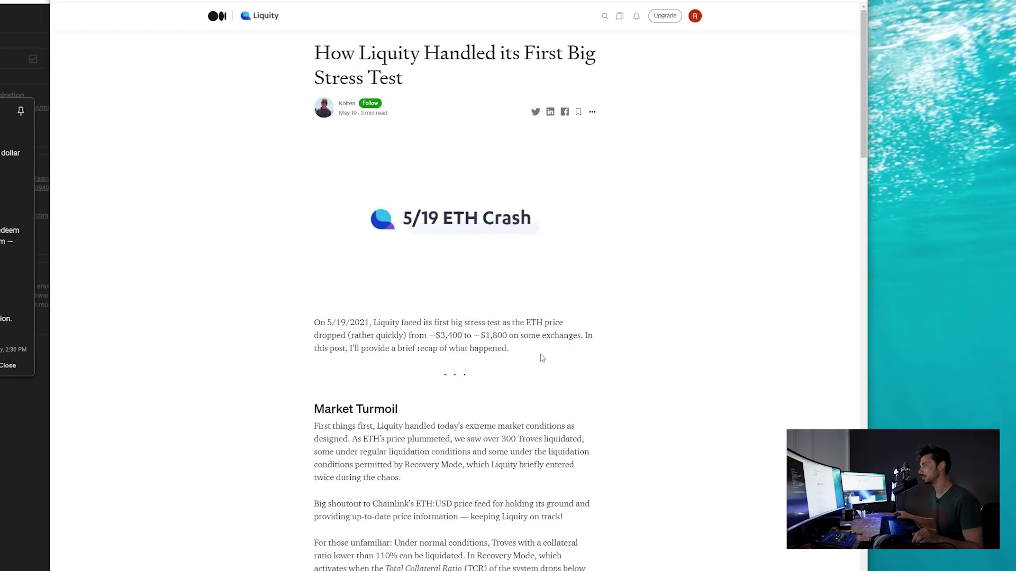
# Read the Medium article on how Liquity handled the 5/19 ETH crash, through to its Aftermath section
pyautogui.scroll(-5, 672, 358)
pyautogui.scroll(-5, 672, 358)
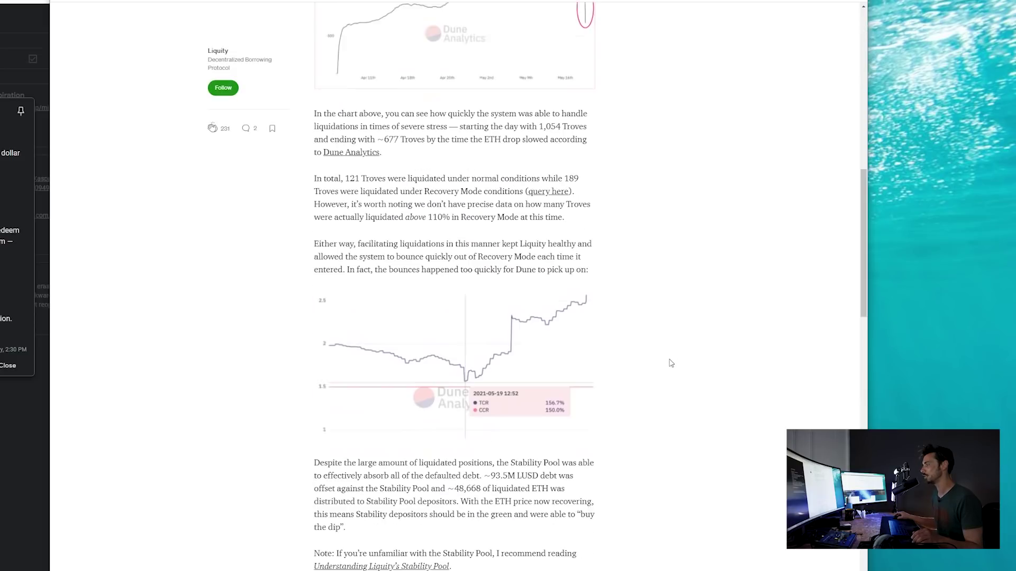
pyautogui.scroll(-4, 685, 376)
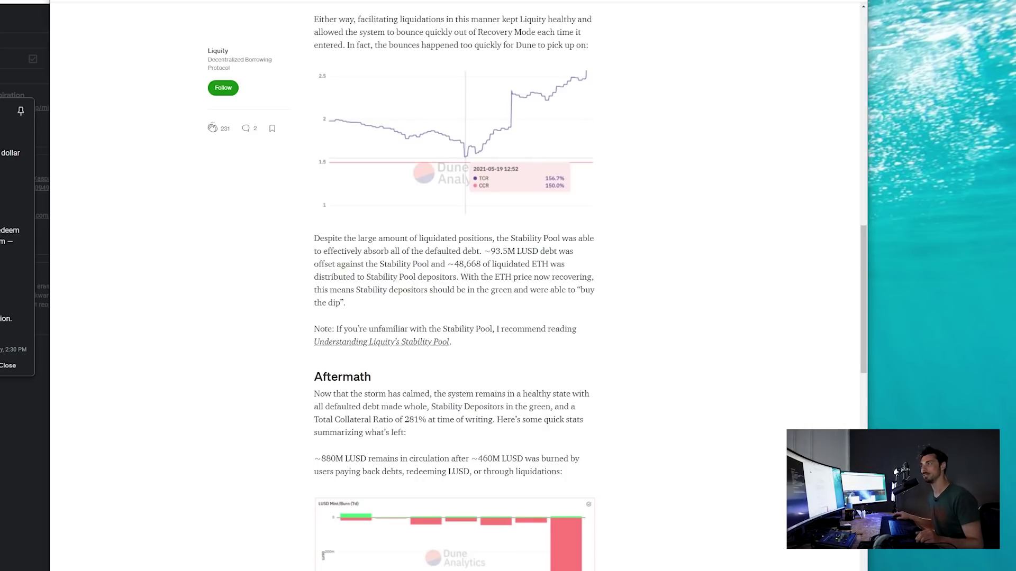
# Switch to the Liquity homepage and review its sections on collateralization ratio, LUSD peg and frontend operators
pyautogui.hotkey('ctrl', 'Tab')
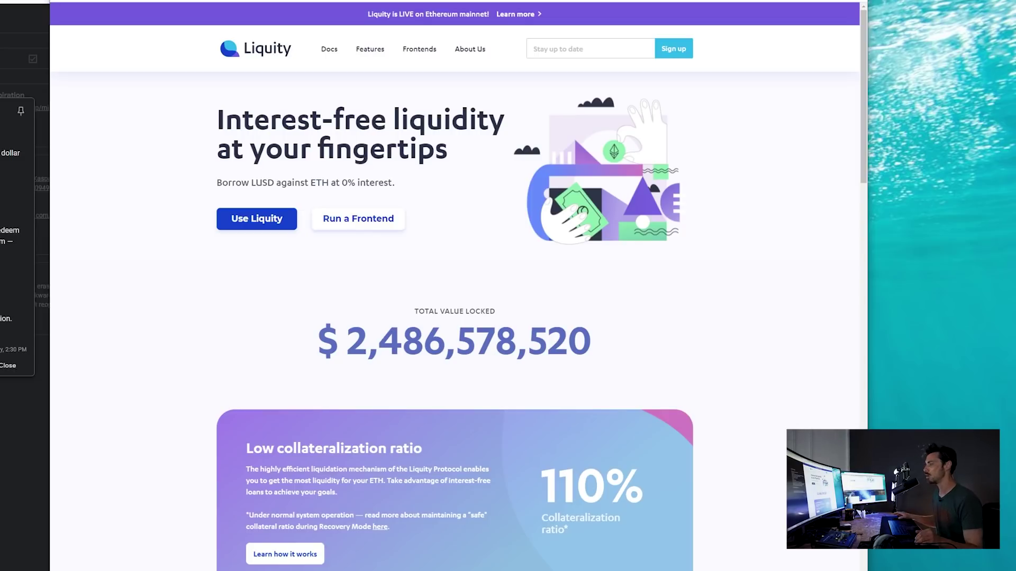
pyautogui.scroll(-4, 607, 454)
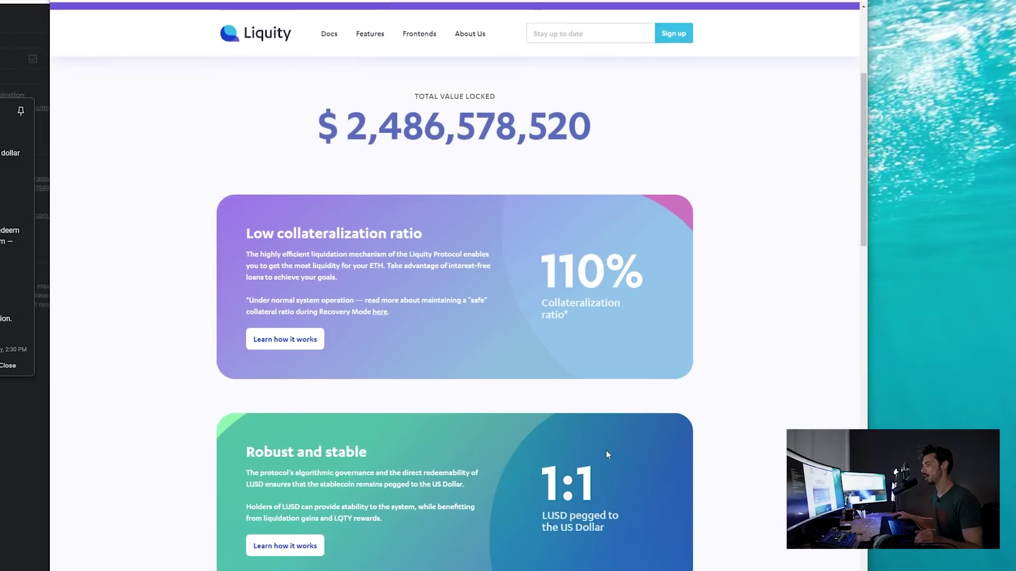
pyautogui.scroll(-4, 607, 454)
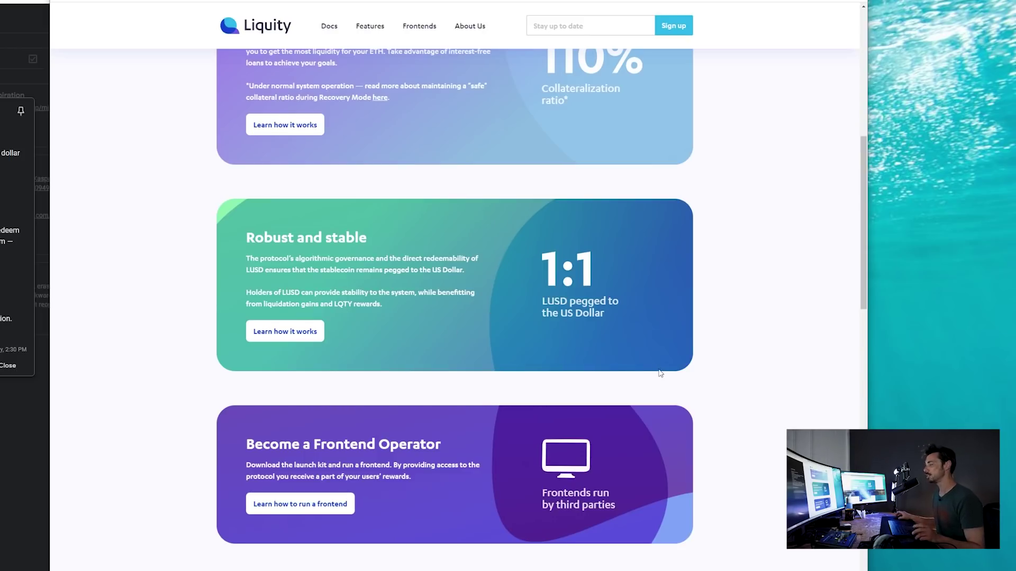
pyautogui.scroll(8, 696, 382)
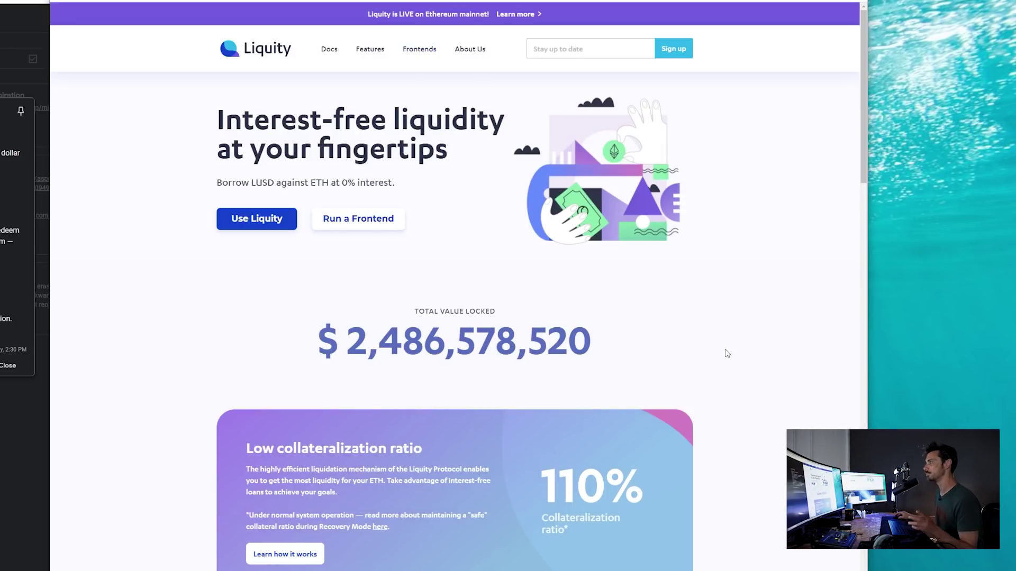
# Open Liquity's Frontends page and examine the active frontend operators with their descriptions and kickback rates
pyautogui.click(422, 53)
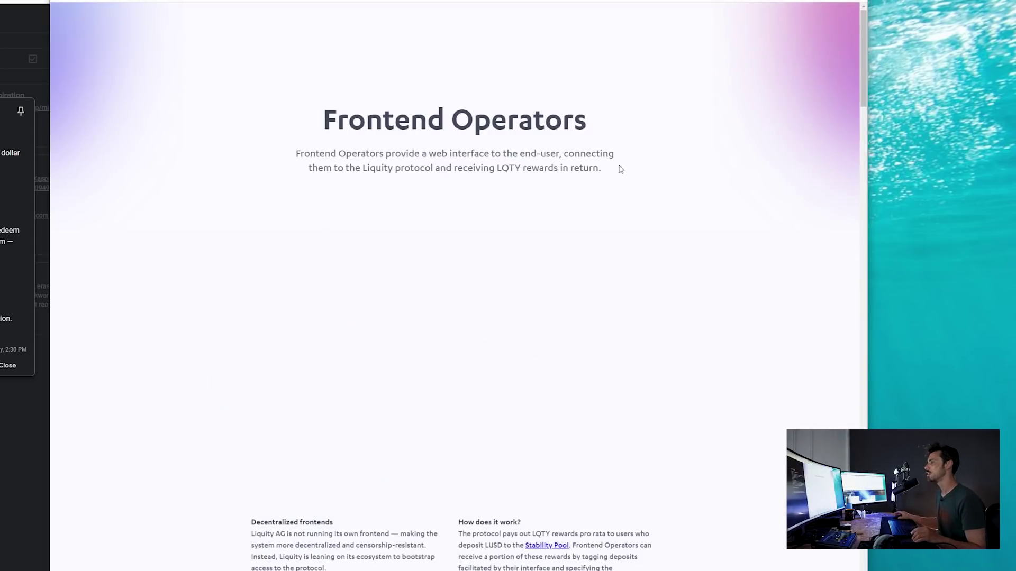
pyautogui.scroll(-3, 741, 326)
pyautogui.scroll(-8, 741, 327)
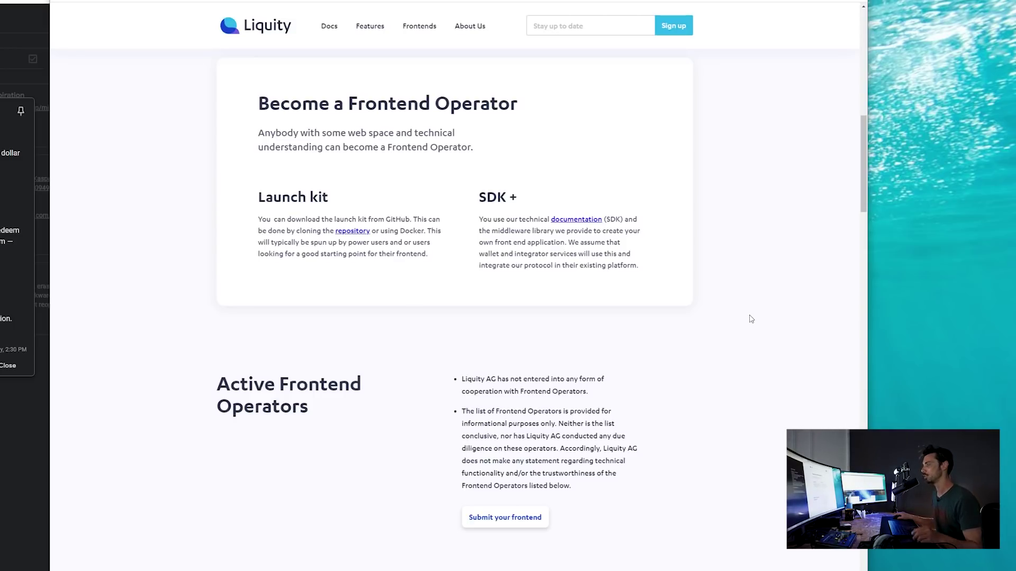
pyautogui.scroll(-5, 752, 319)
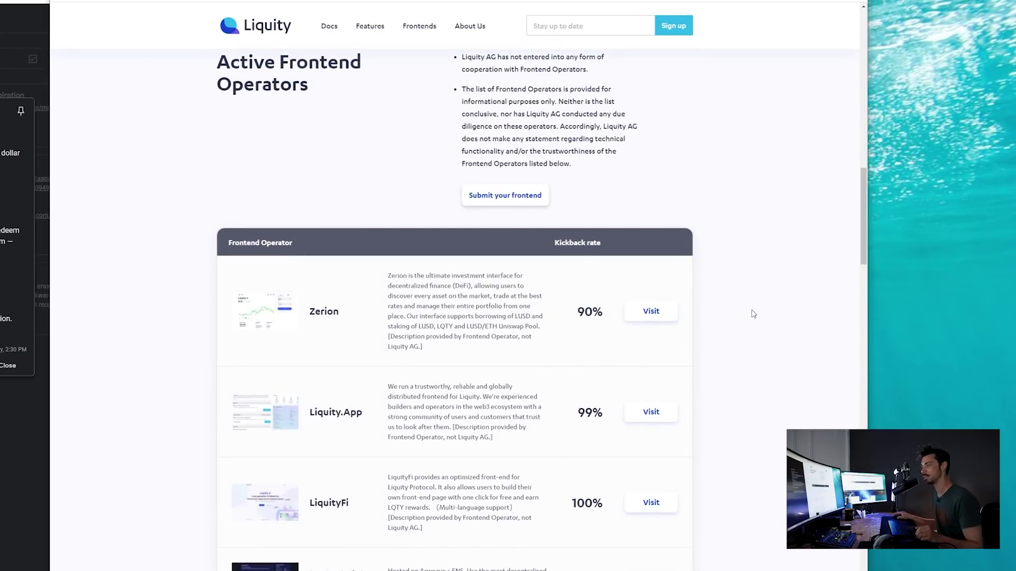
pyautogui.scroll(-2, 748, 346)
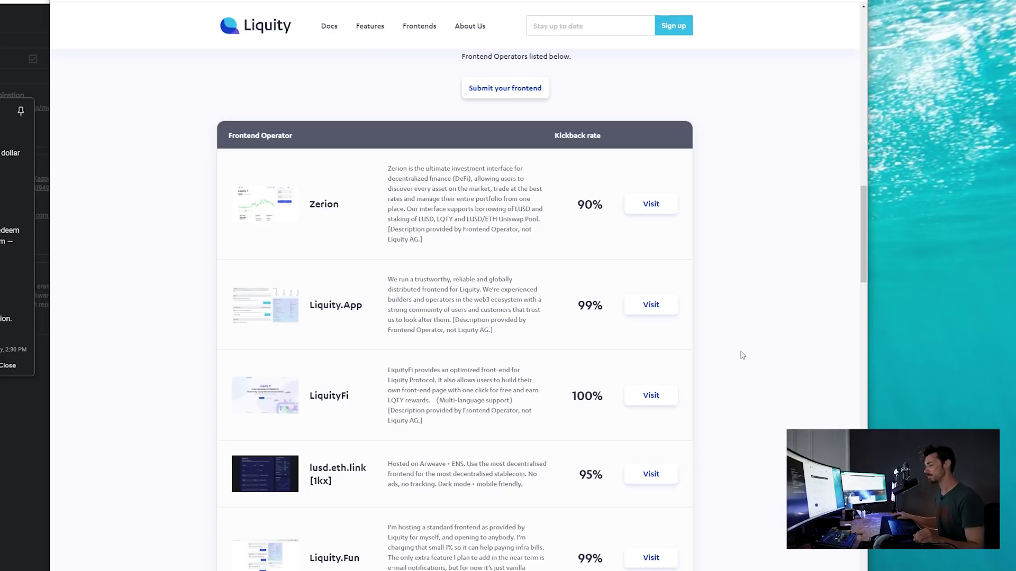
pyautogui.scroll(-4, 748, 345)
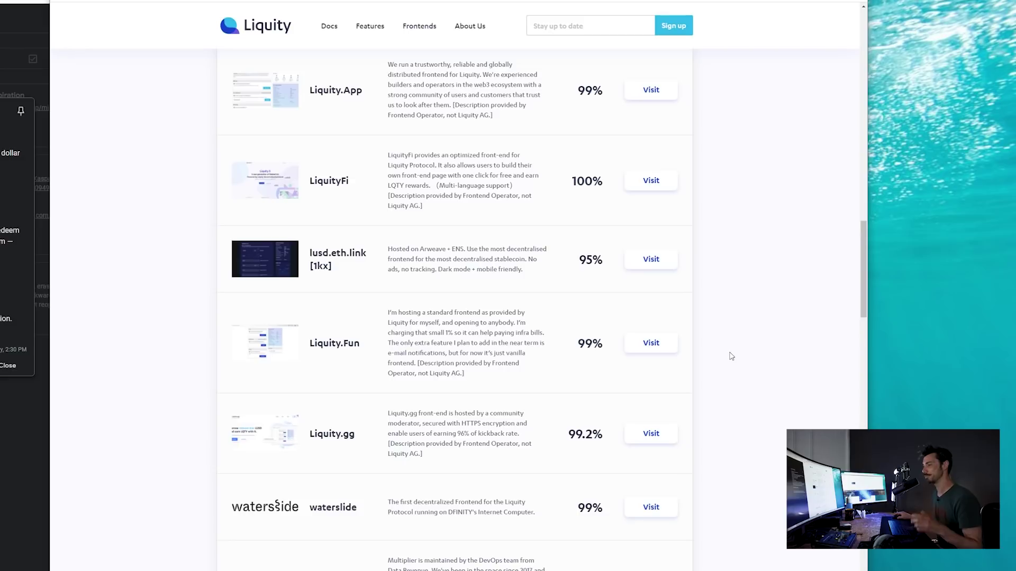
pyautogui.scroll(-8, 413, 363)
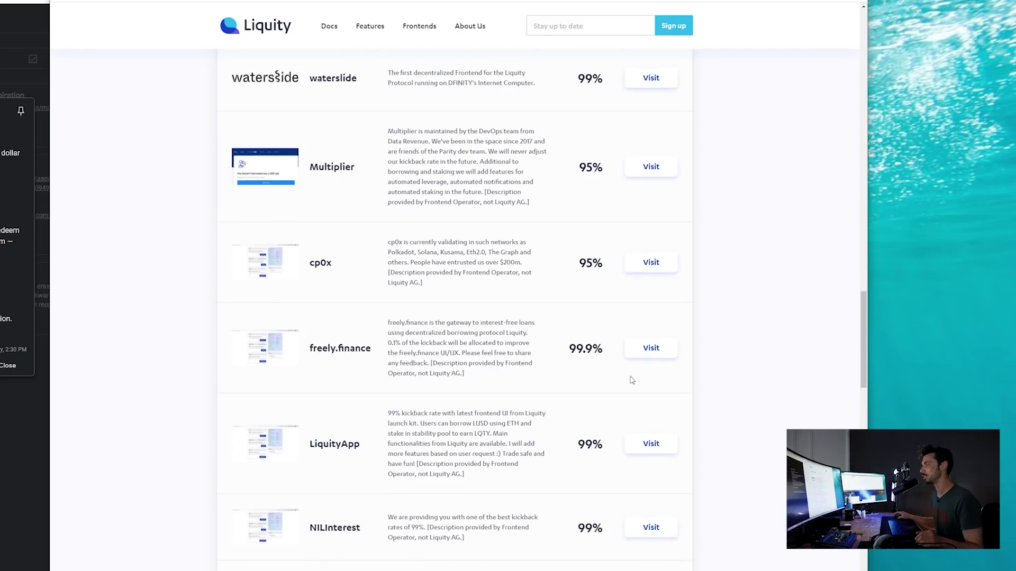
pyautogui.scroll(-2, 698, 390)
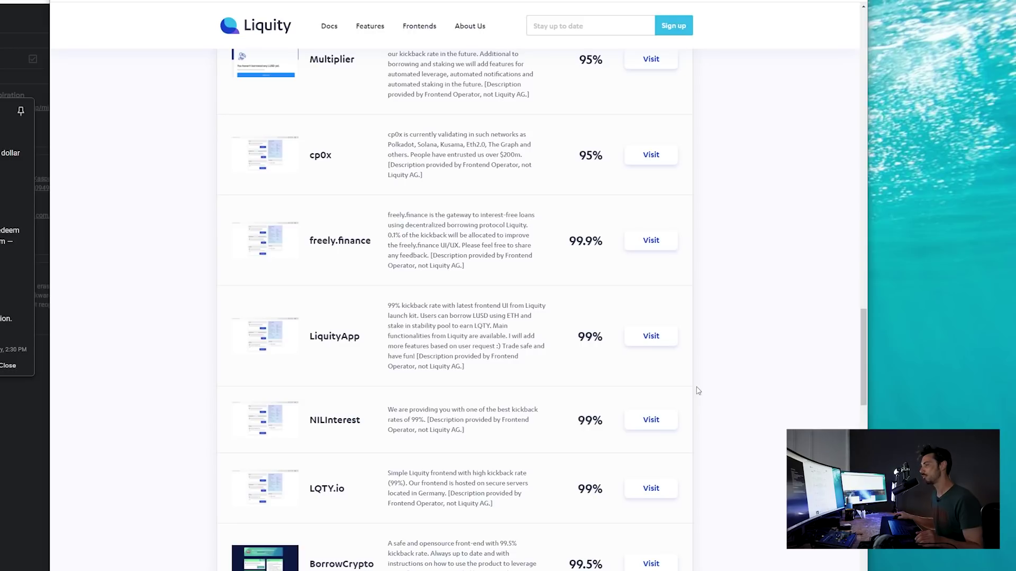
pyautogui.scroll(-6, 698, 391)
pyautogui.scroll(-4, 698, 390)
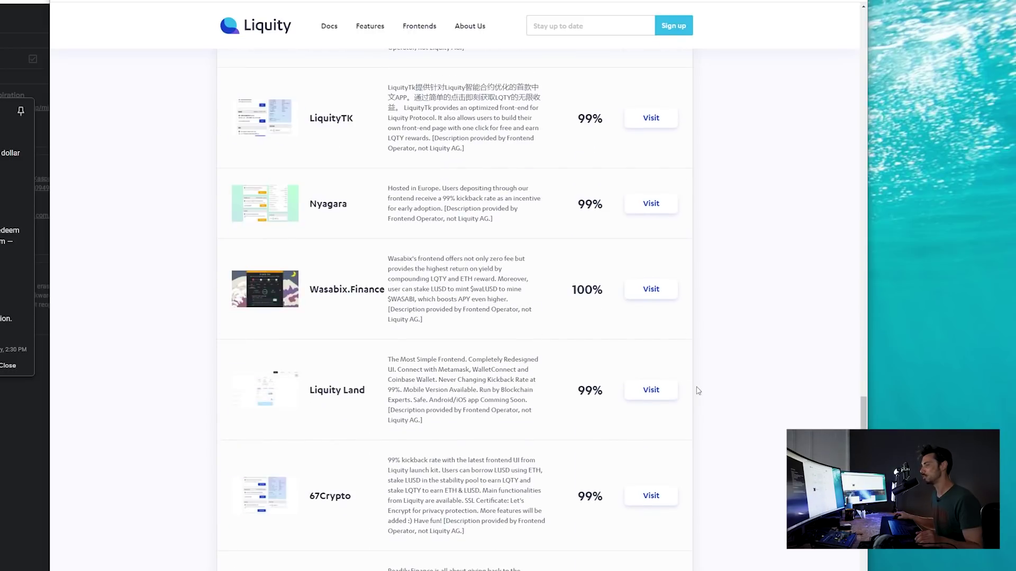
# Return to the start of the frontend operator list and visit the LiquityFi frontend
pyautogui.scroll(19, 717, 398)
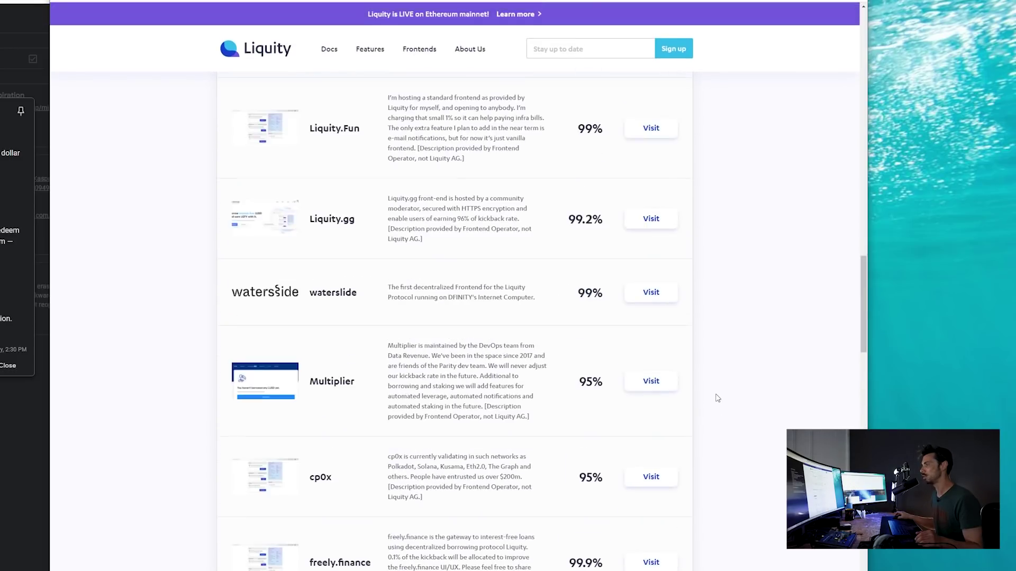
pyautogui.scroll(2, 717, 398)
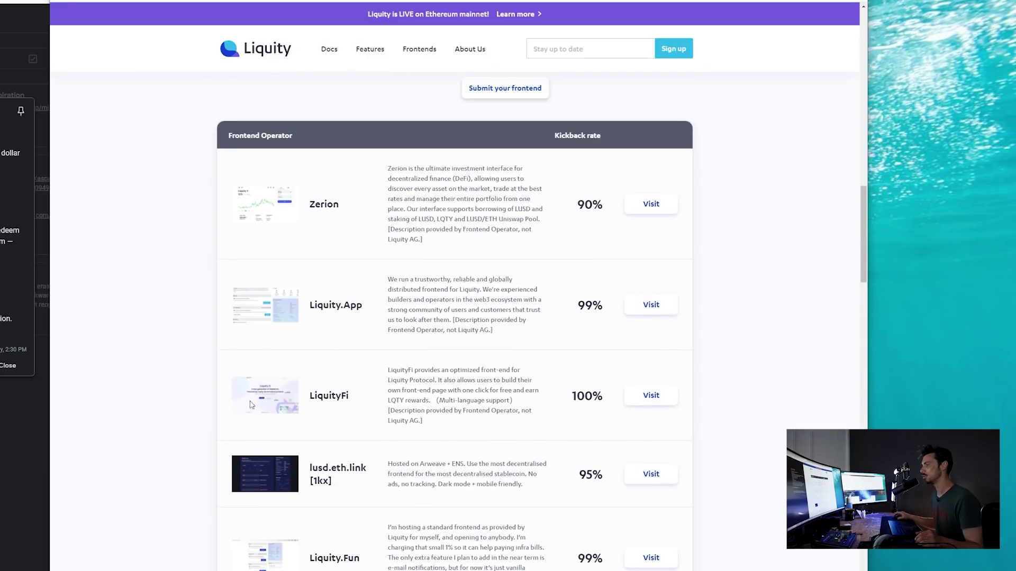
pyautogui.click(655, 396)
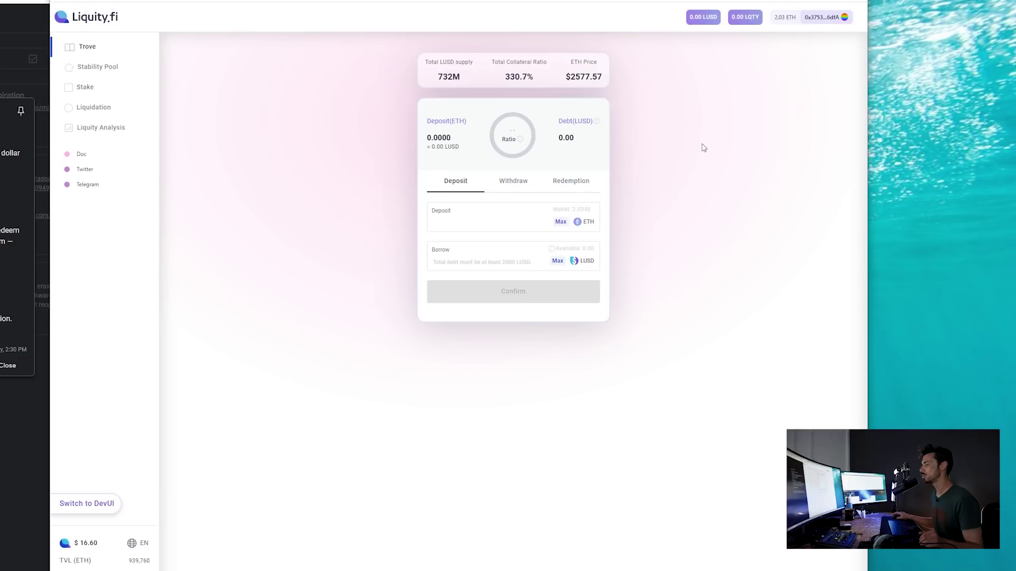
# Set the new trove to borrow 2000 LUSD against a deposit of 1.4 ETH
pyautogui.click(503, 220)
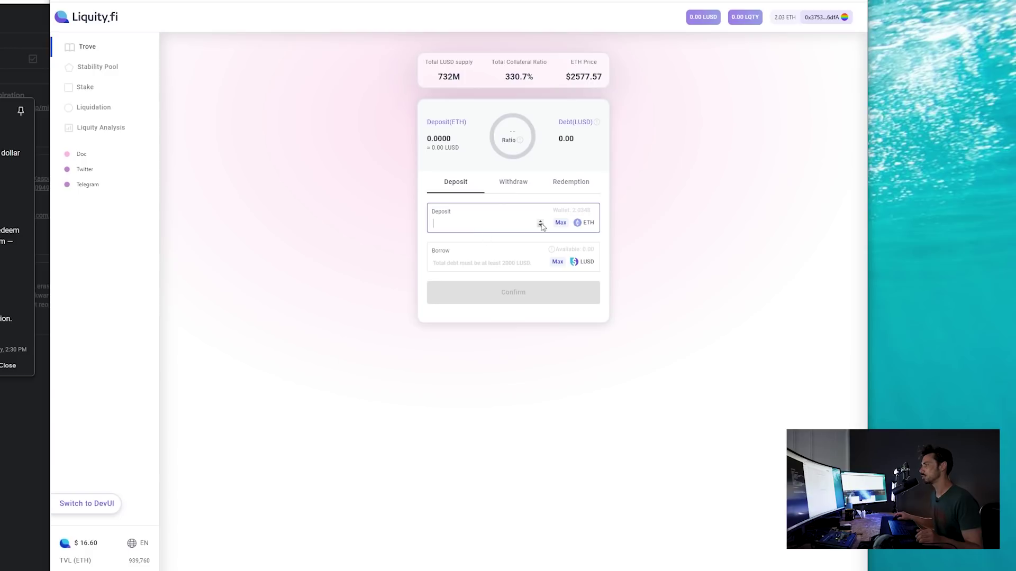
pyautogui.click(529, 246)
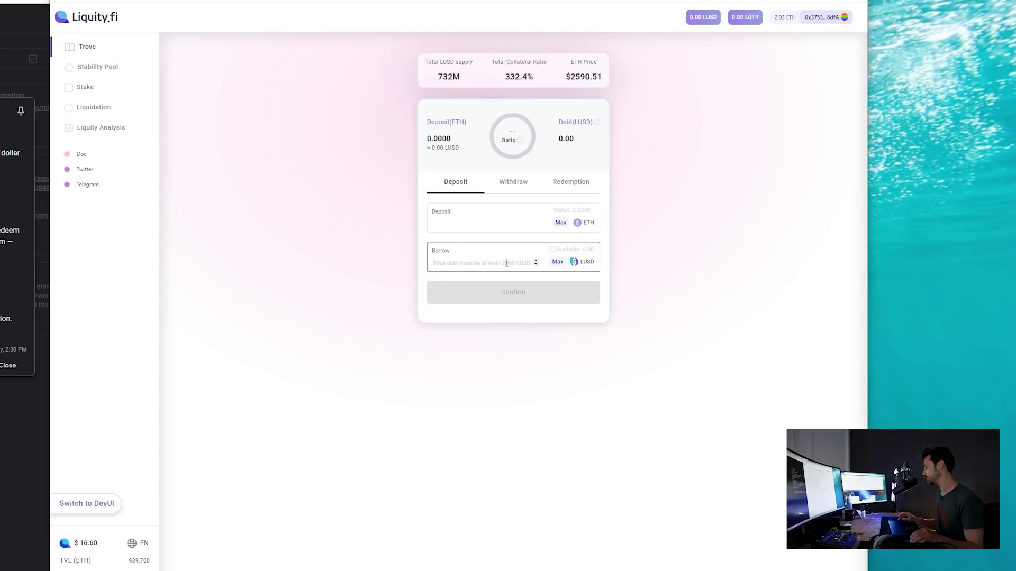
pyautogui.write('200')
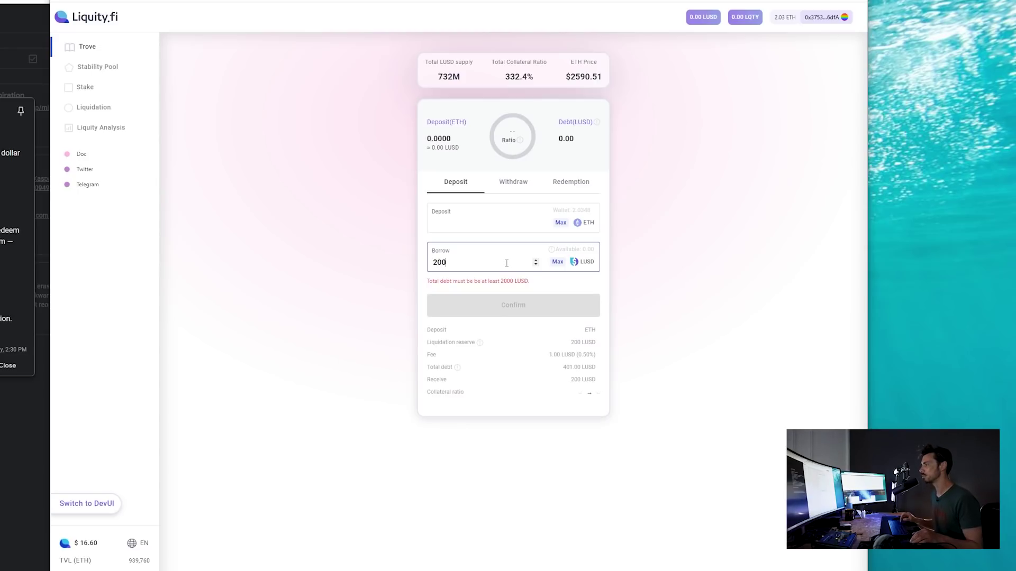
pyautogui.write('00')
pyautogui.press('BackSpace')
pyautogui.click(449, 227)
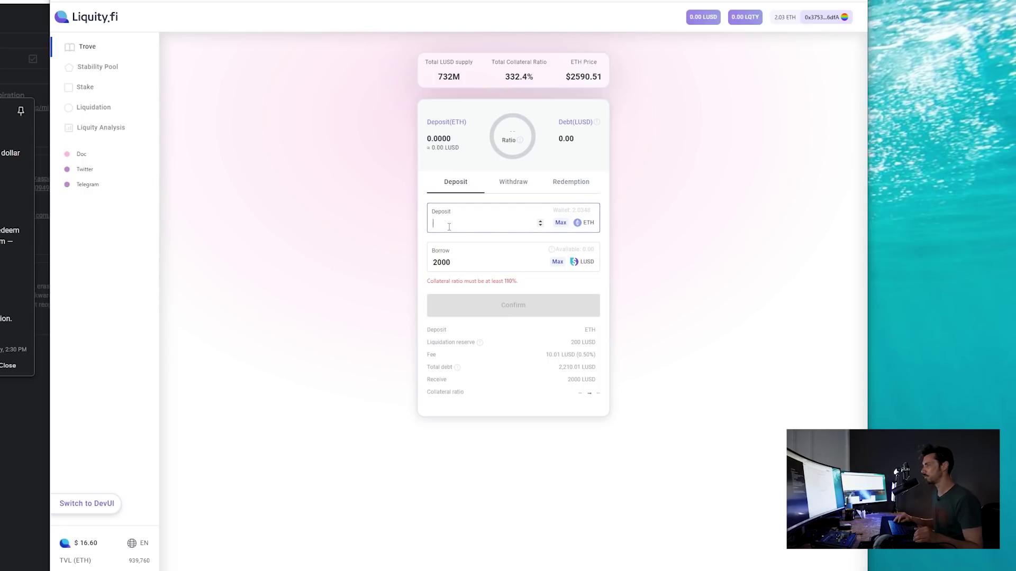
pyautogui.write('1.4')
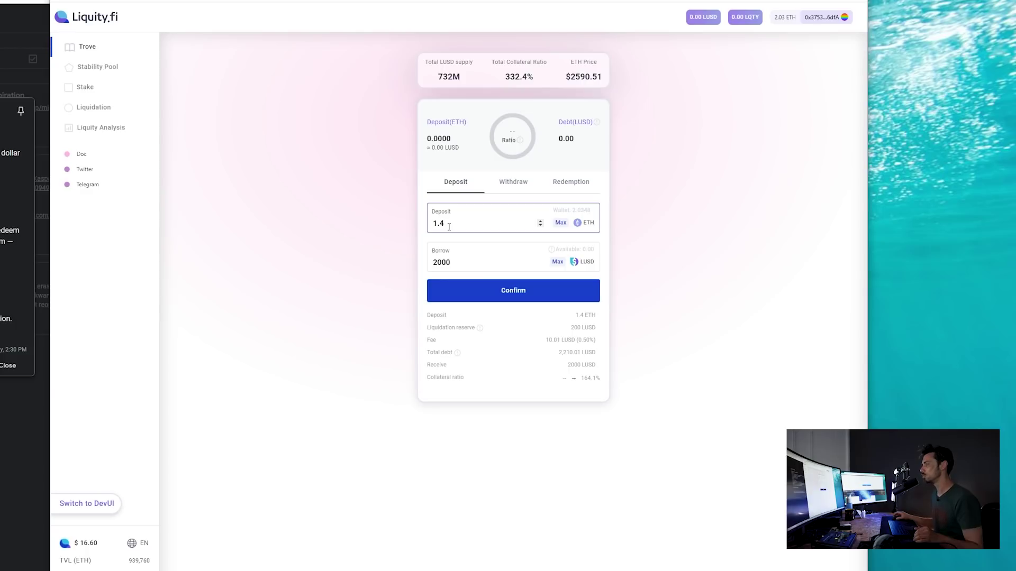
# Try deposits of 1.2 ETH and 1 ETH to compare collateral ratios, and restore the deposit to 1.4 ETH
pyautogui.moveTo(482, 331)
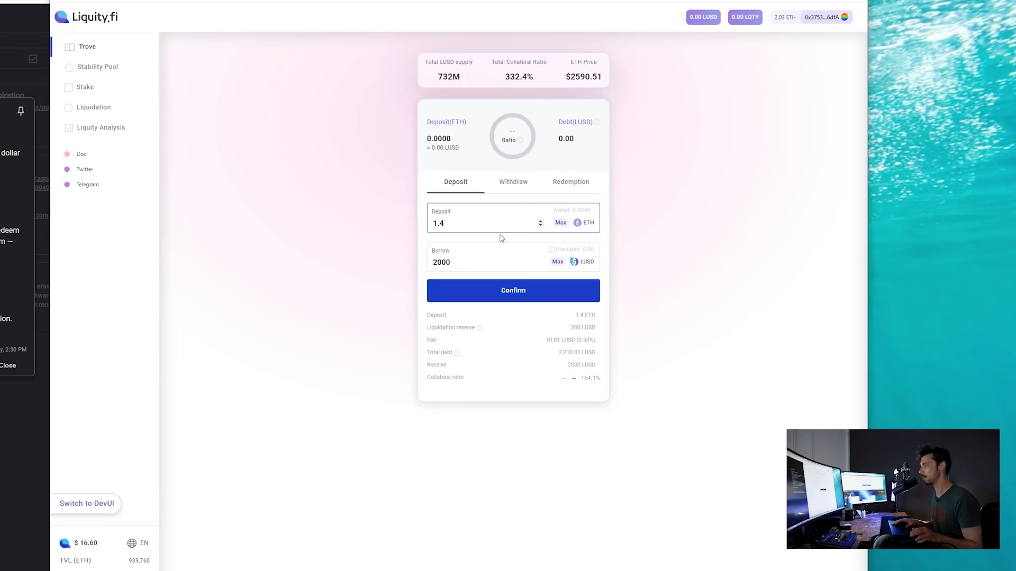
pyautogui.press('BackSpace')
pyautogui.write('2')
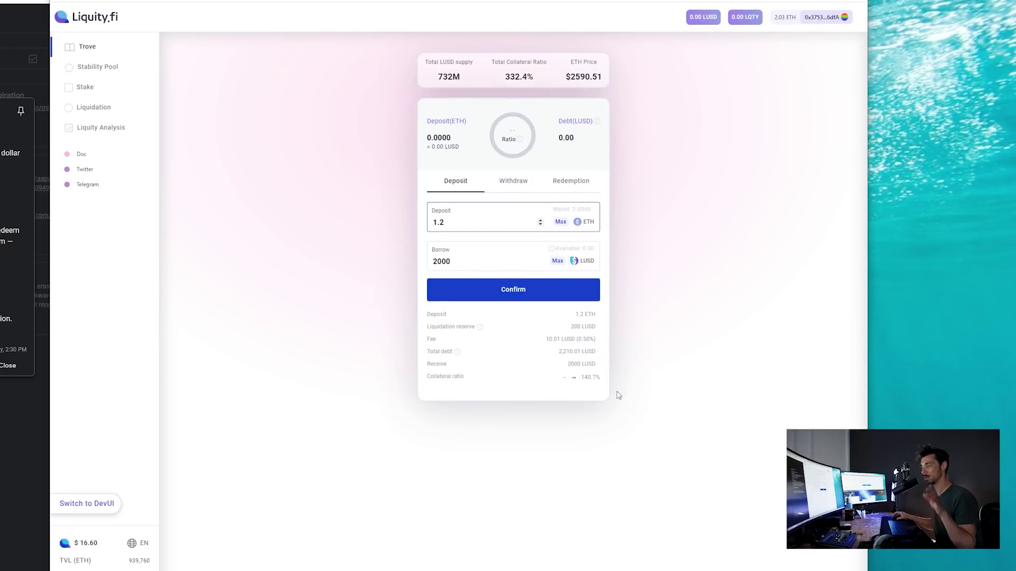
pyautogui.hotkey('ctrl', 'a')
pyautogui.write('1')
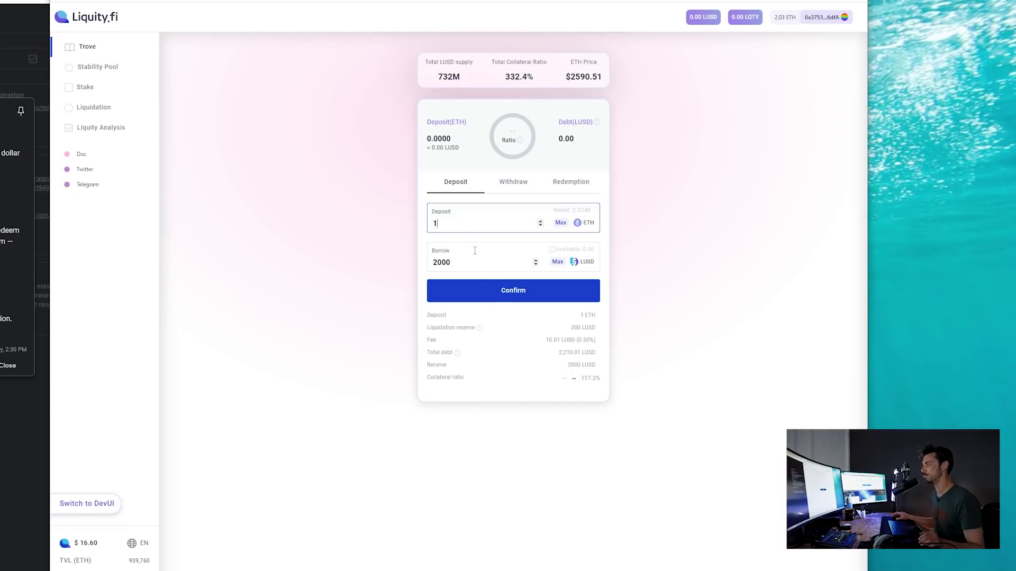
pyautogui.write('.4')
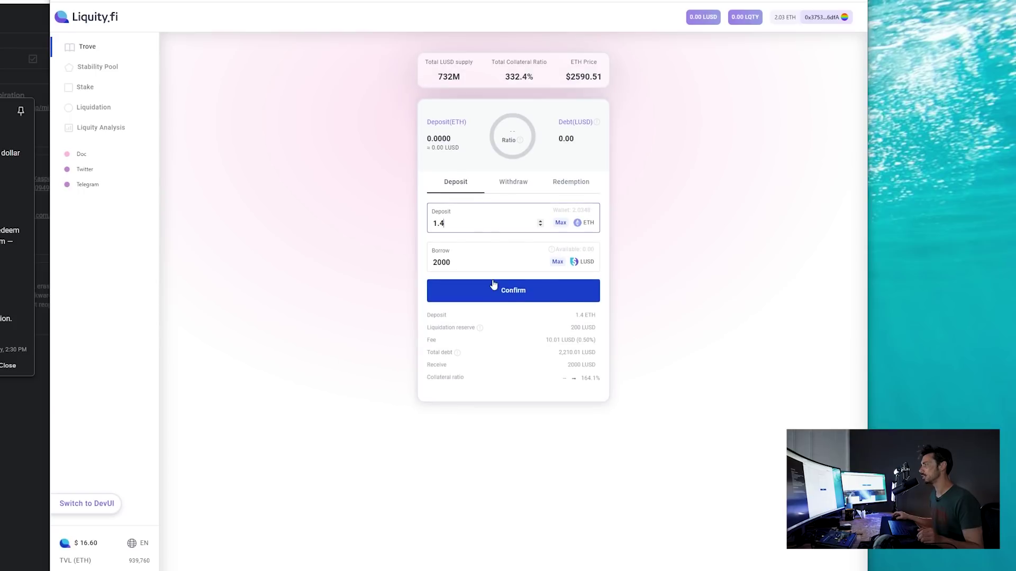
# Submit the trove, approve the transaction in the wallet, and speed it up with the Fast gas fee
pyautogui.click(502, 294)
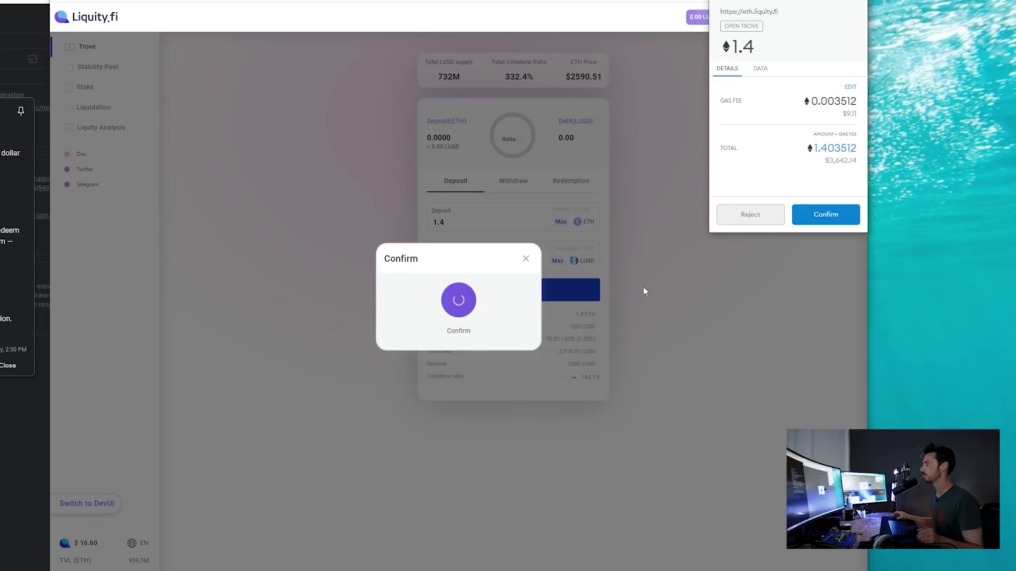
pyautogui.click(826, 215)
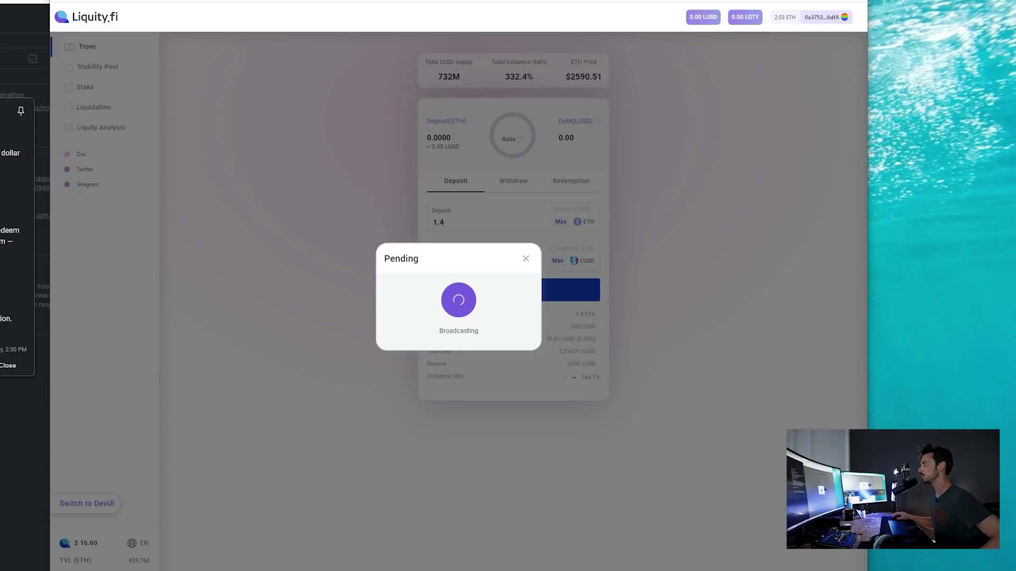
pyautogui.click(762, 1)
pyautogui.click(655, 239)
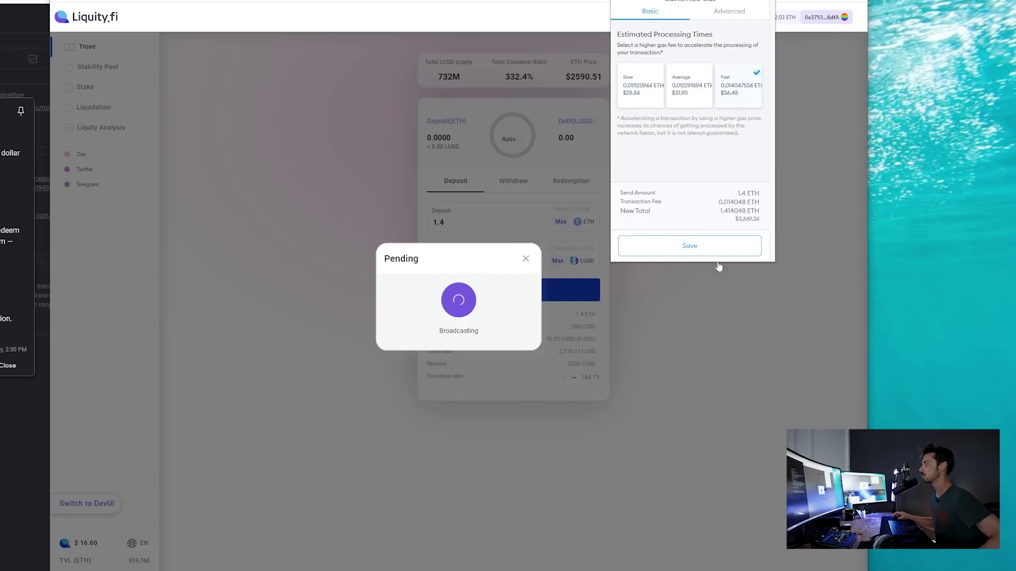
pyautogui.click(693, 242)
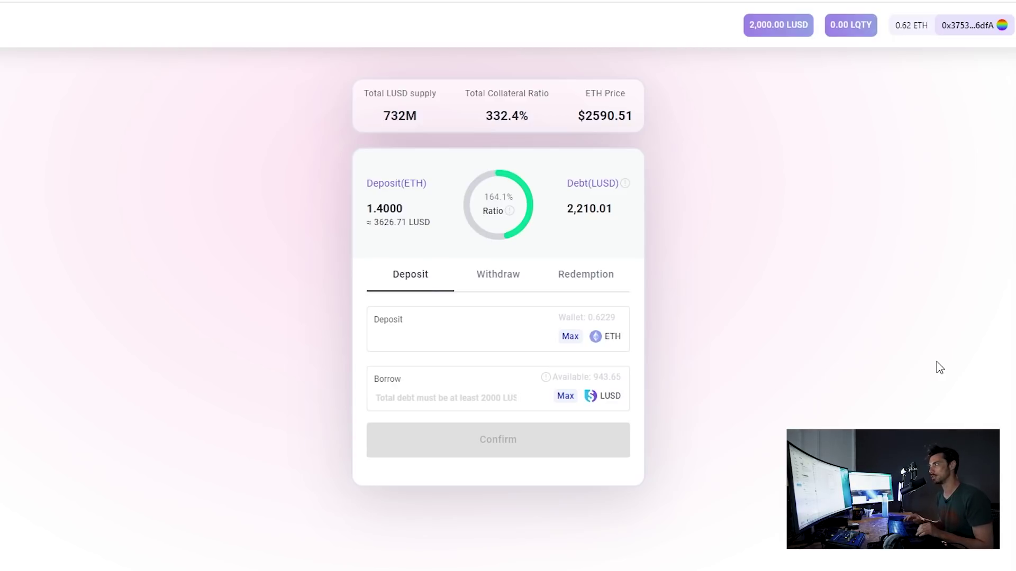
# View the trove's withdrawal and repayment options, and open the Stake page
pyautogui.click(484, 281)
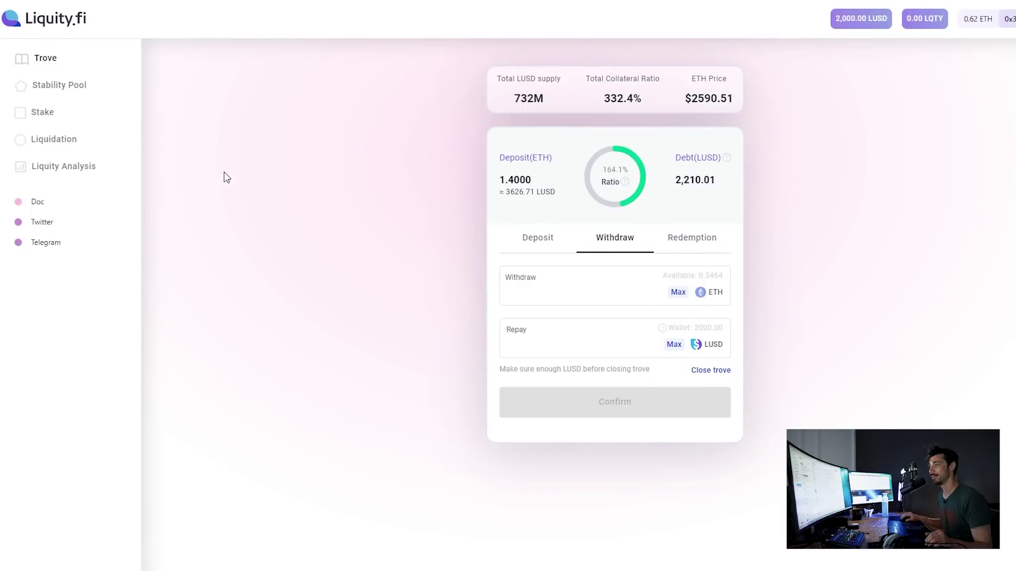
pyautogui.click(44, 112)
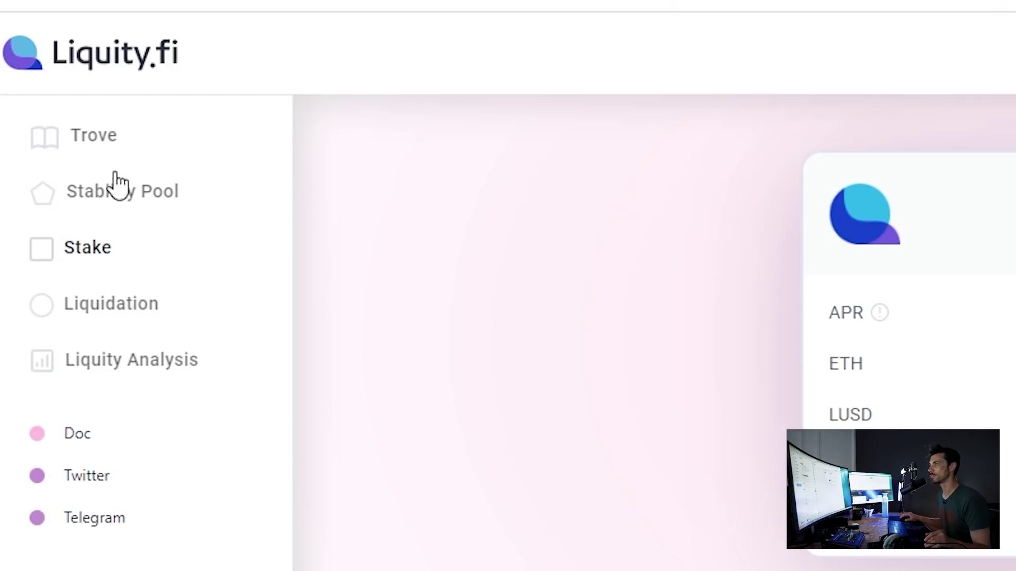
# Stake the wallet's maximum of 2000 LUSD in the Stability Pool and approve the transaction in the wallet
pyautogui.click(112, 204)
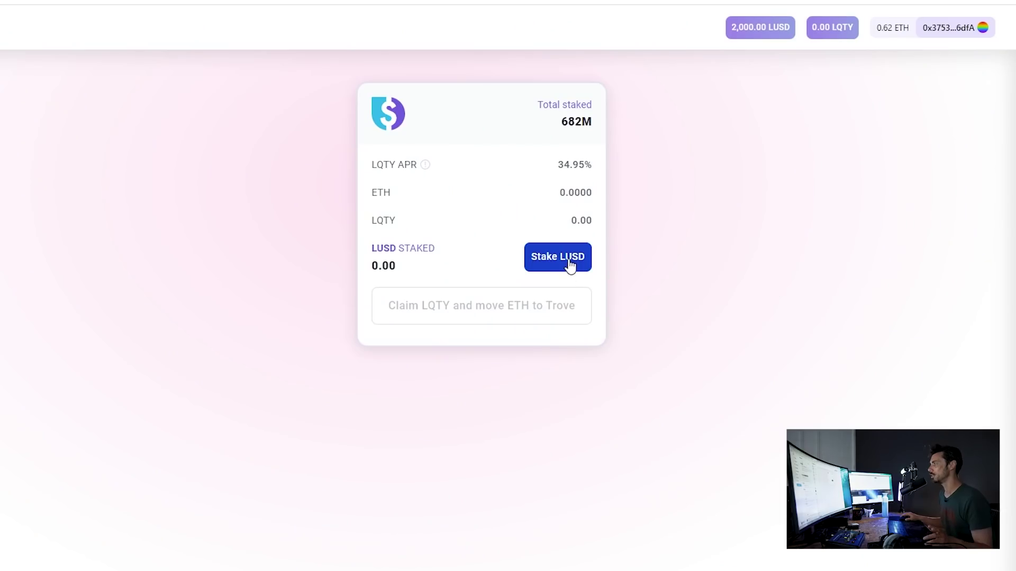
pyautogui.click(564, 260)
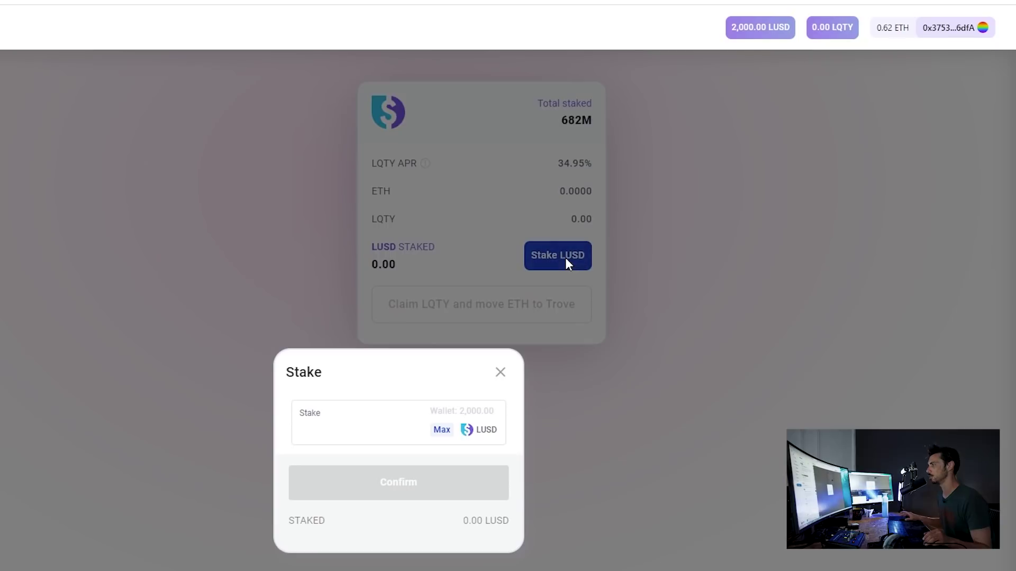
pyautogui.click(442, 429)
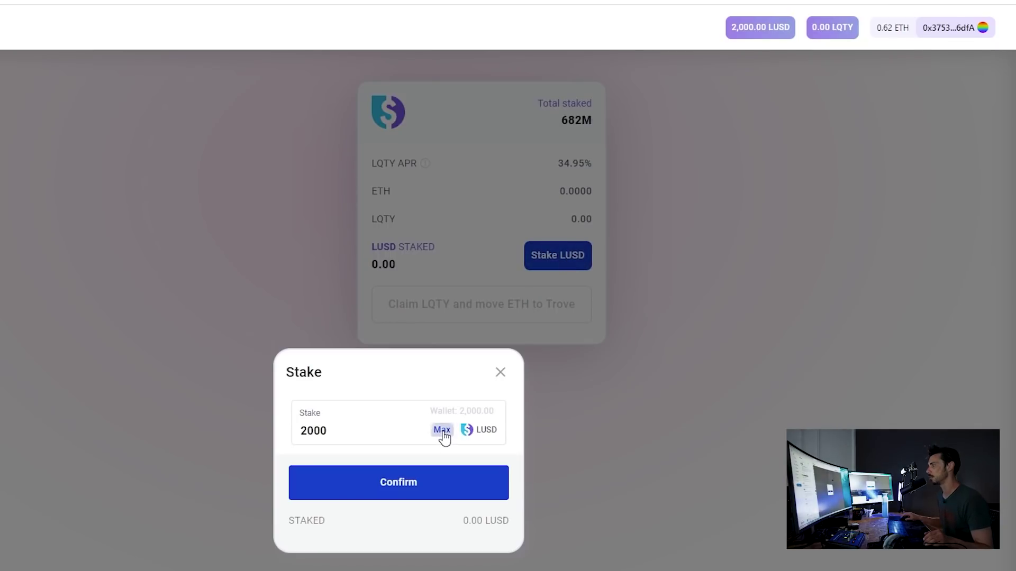
pyautogui.click(397, 484)
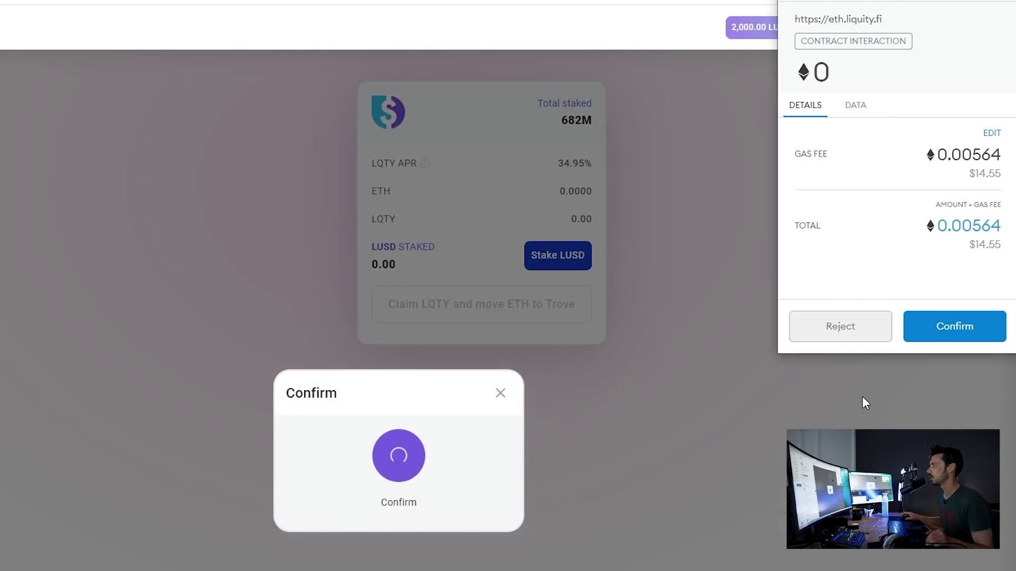
pyautogui.click(950, 328)
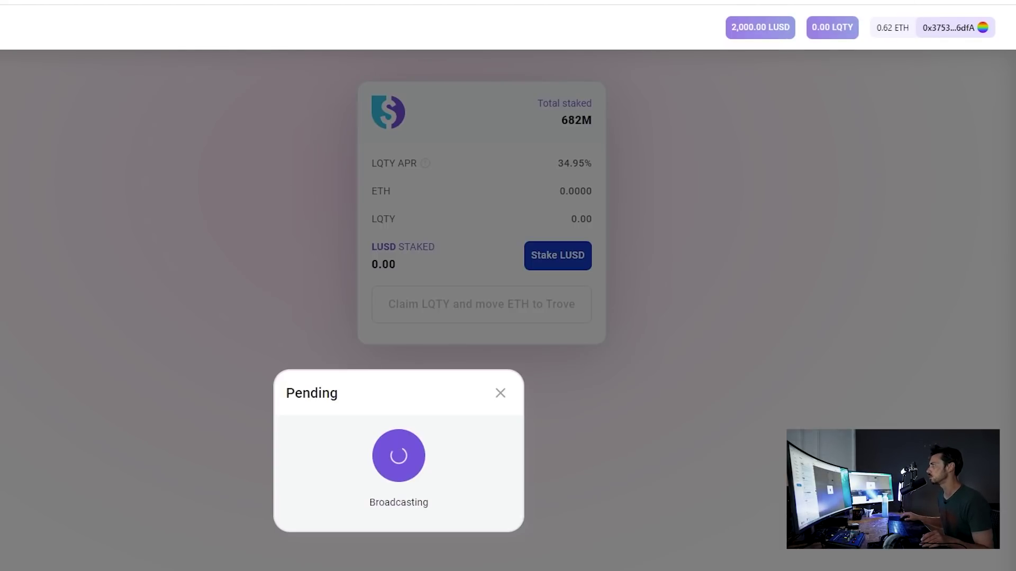
# Speed up the pending Stability Pool deposit with the Fast gas fee and dismiss the pending transaction dialog
pyautogui.click(866, 1)
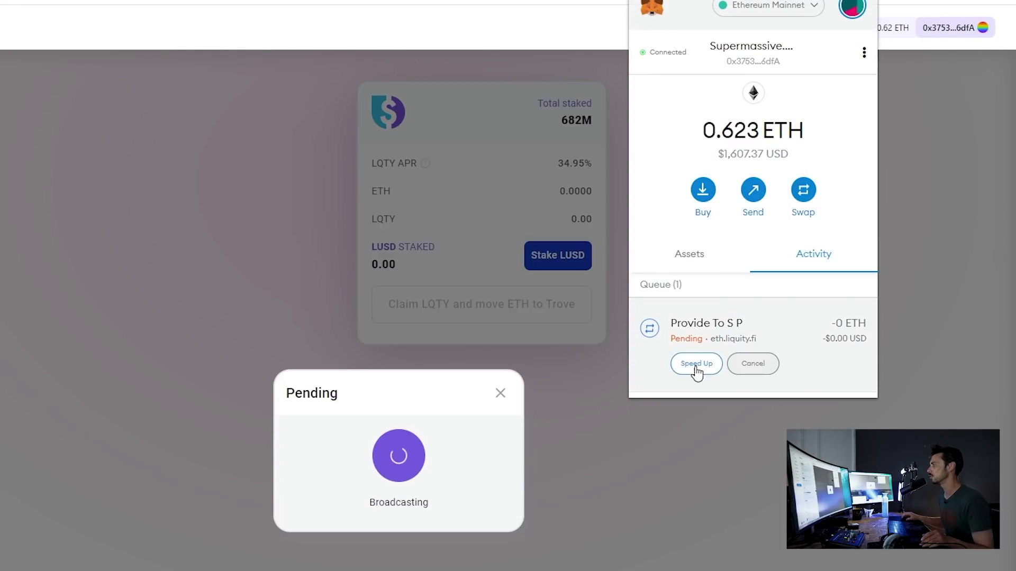
pyautogui.click(707, 364)
pyautogui.click(826, 132)
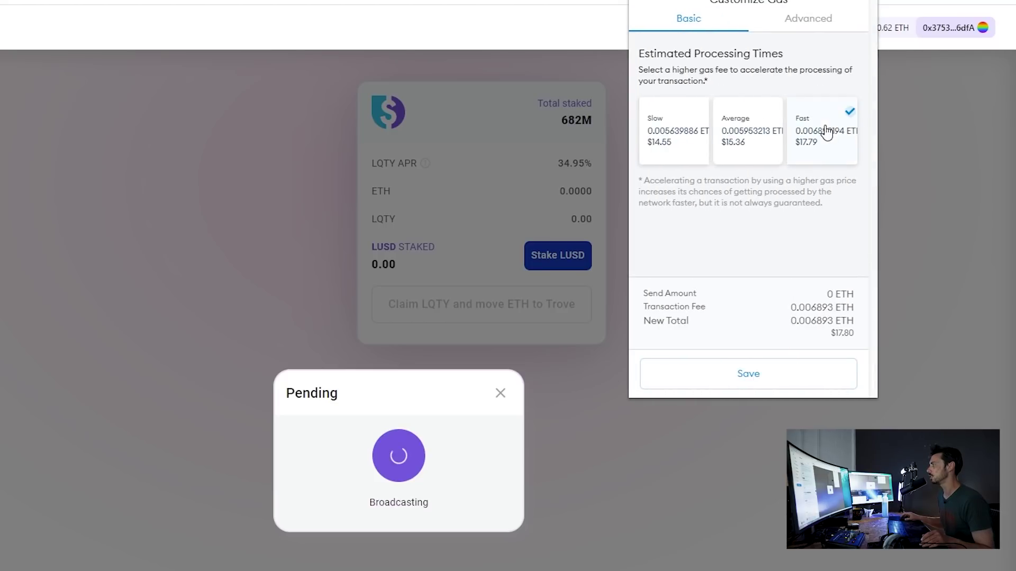
pyautogui.click(760, 377)
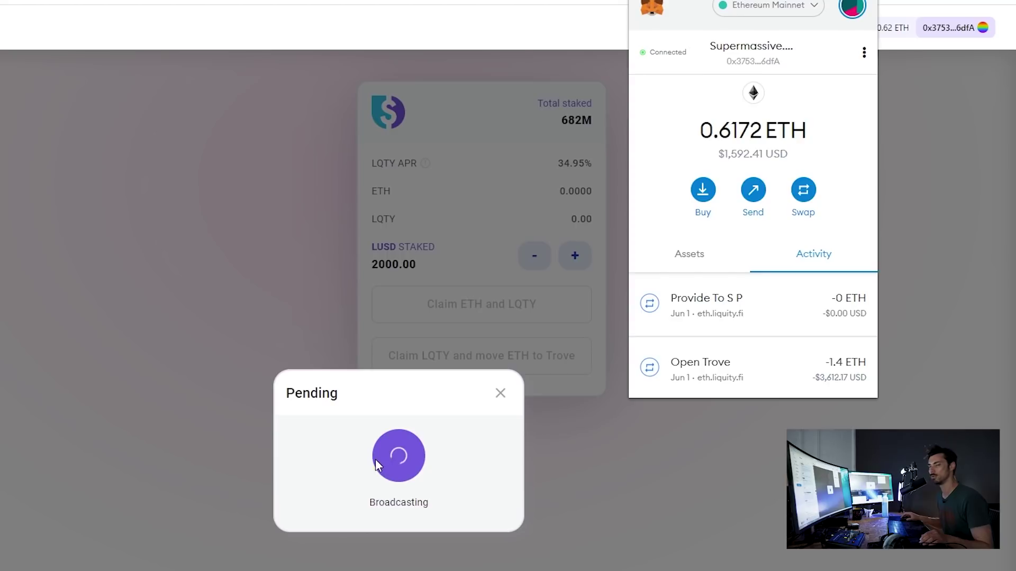
pyautogui.click(501, 394)
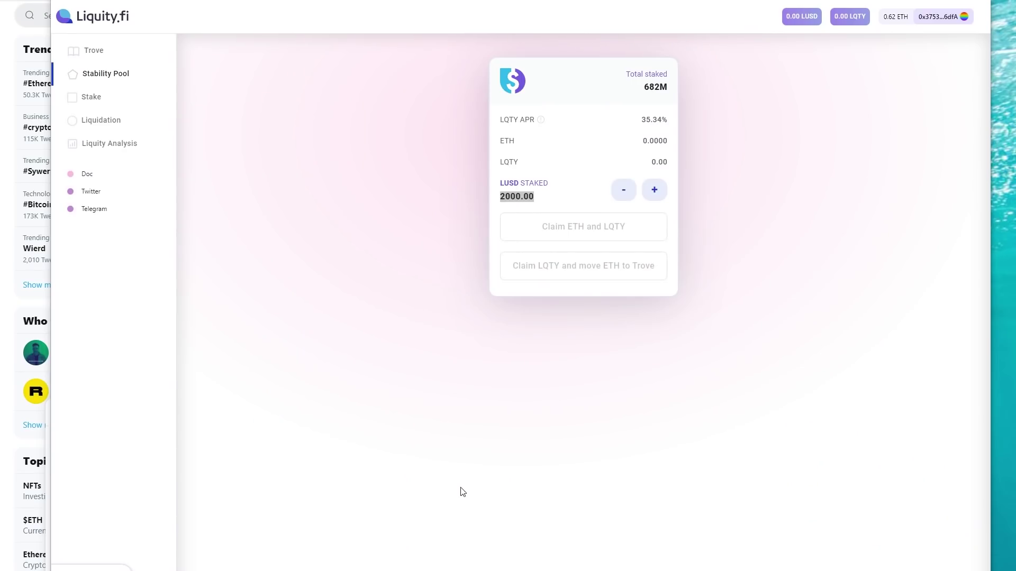
# Open the Liquity.App frontend from the operator list and review the trove, Stability Pool deposit and Normal mode liquidation price explanation
pyautogui.click(441, 477)
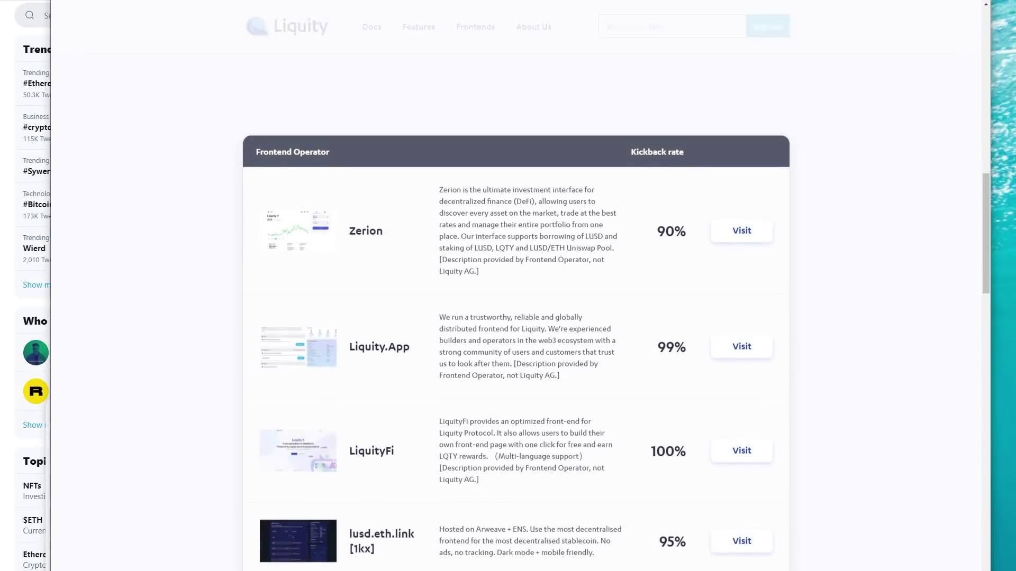
pyautogui.click(748, 349)
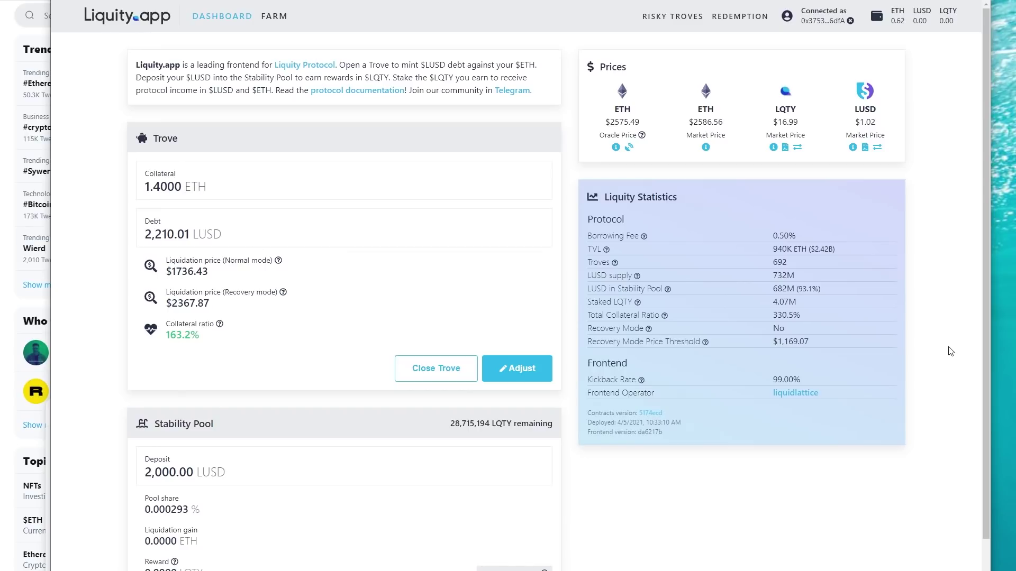
pyautogui.scroll(-3, 950, 352)
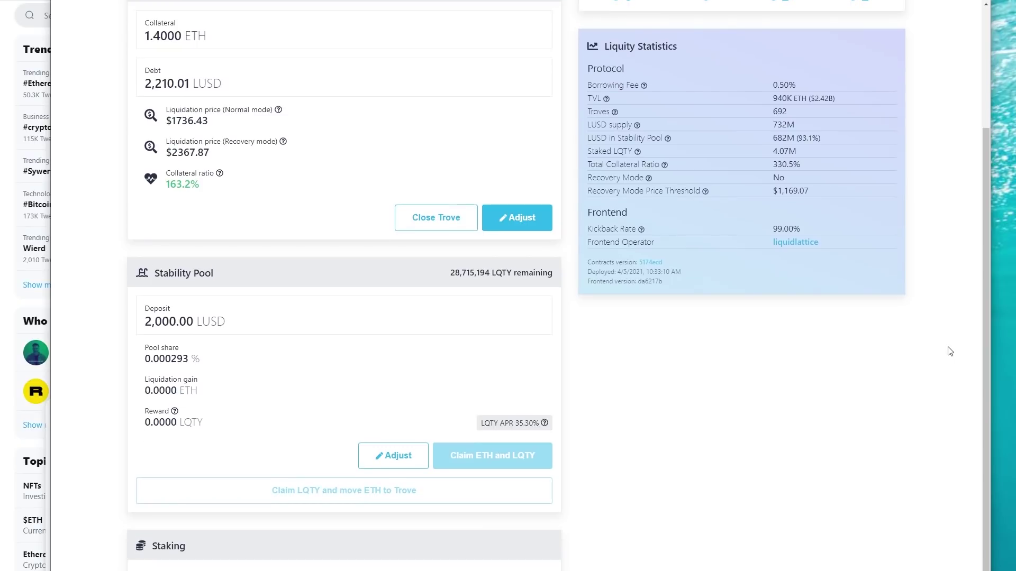
pyautogui.scroll(3, 949, 351)
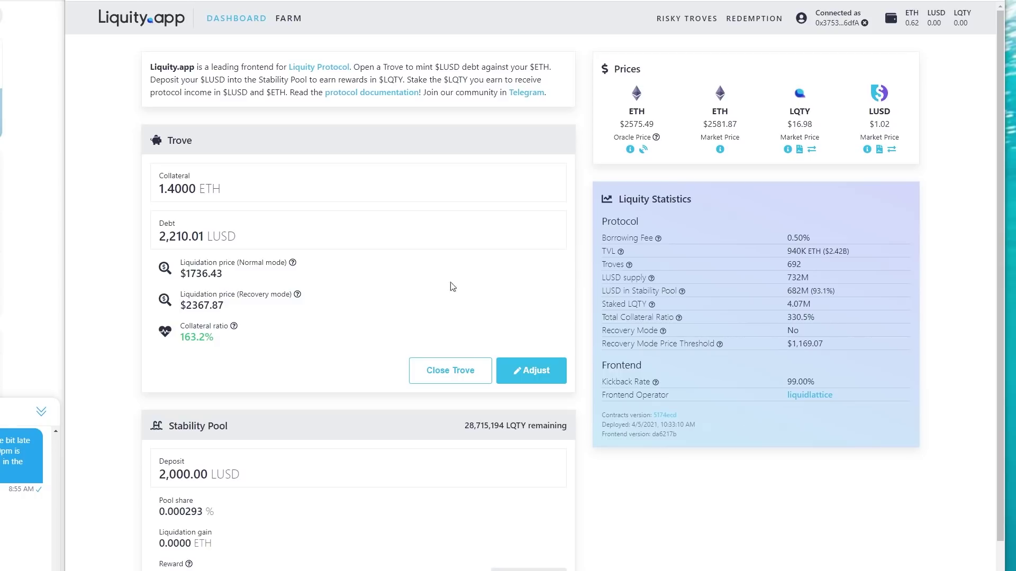
pyautogui.moveTo(292, 263)
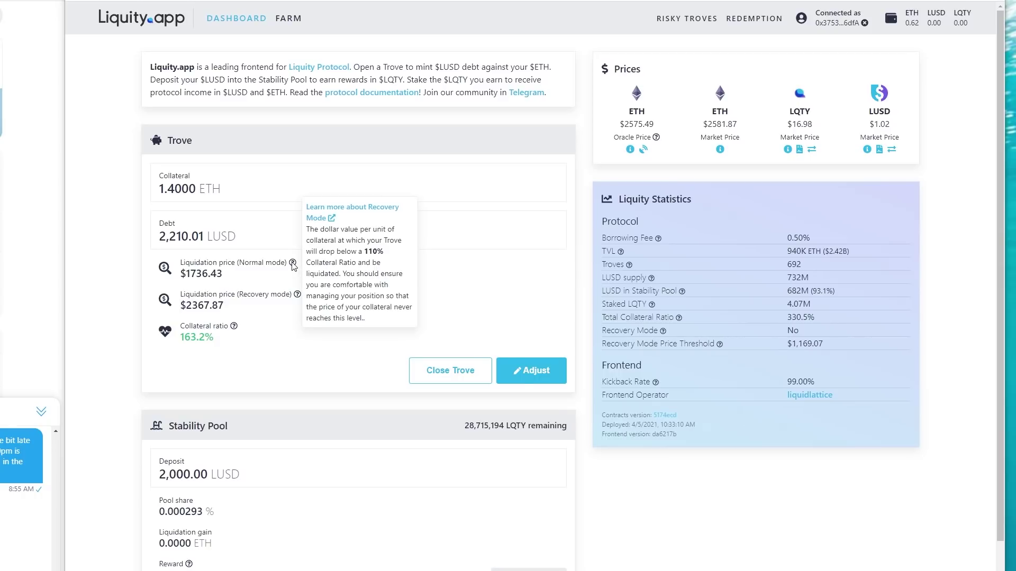